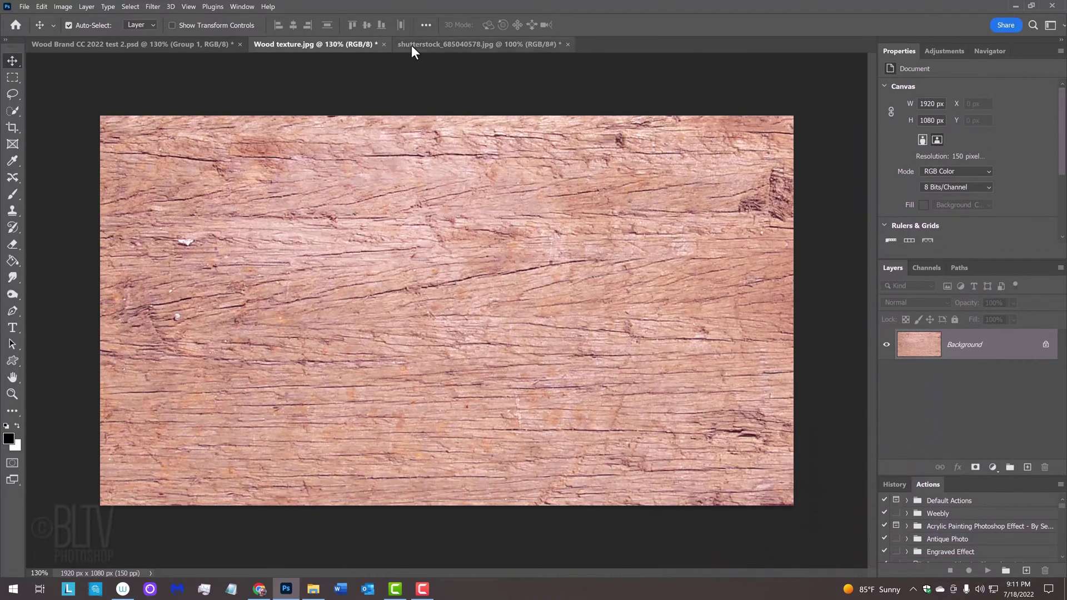
Step: Drag the Bounty Hunter skull logo into the Wood texture.jpg document, centred as Layer 1
{"action": "left_click", "coordinate": [448, 44]}
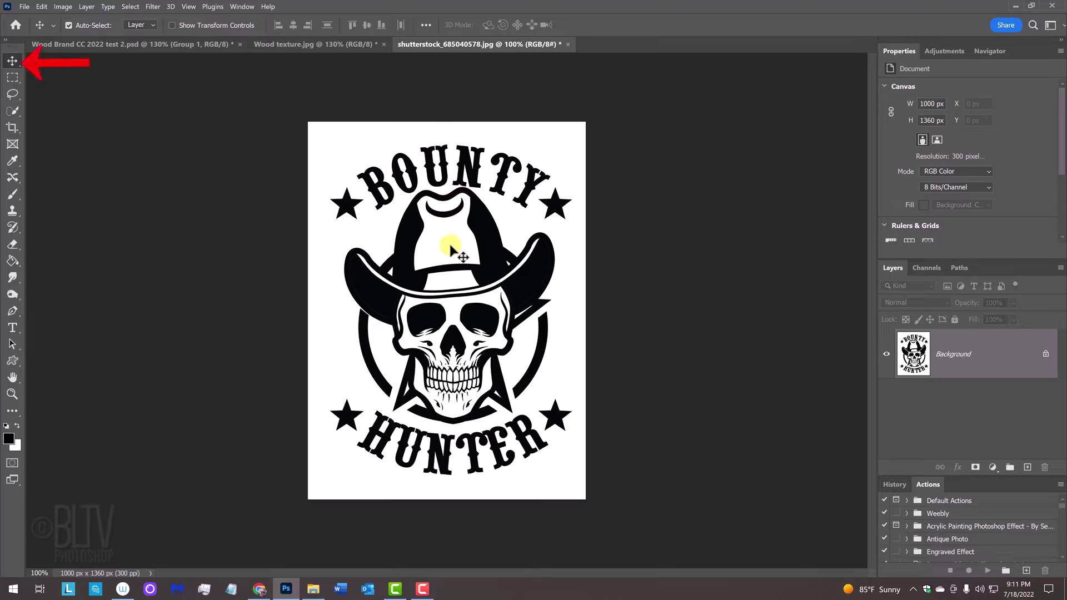
{"action": "left_click", "coordinate": [296, 46]}
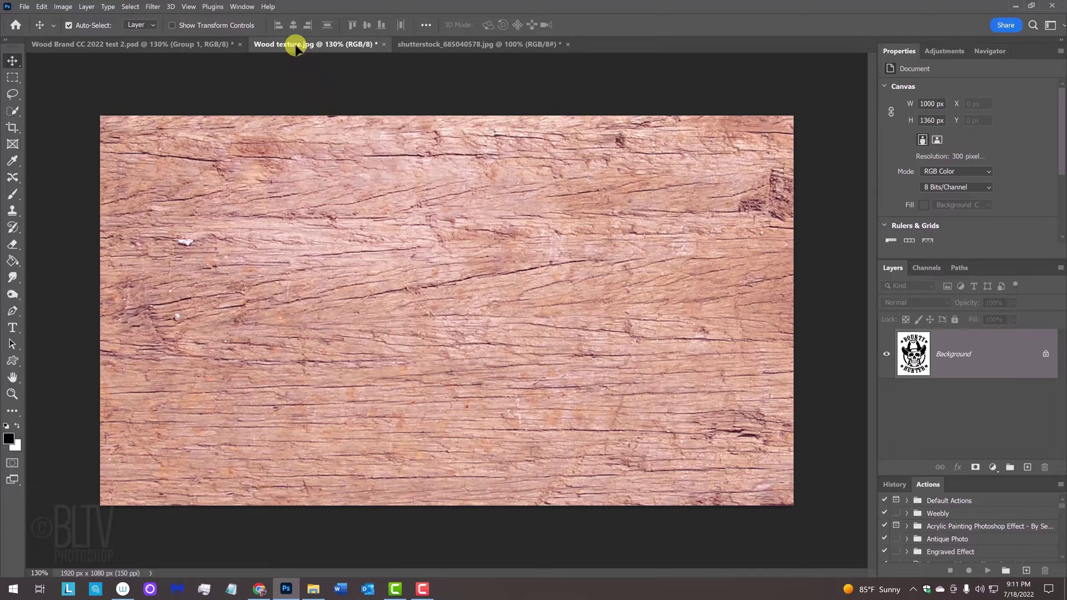
{"action": "key", "text": "shift"}
{"action": "left_click_drag", "start_coordinate": [459, 308], "coordinate": [461, 314]}
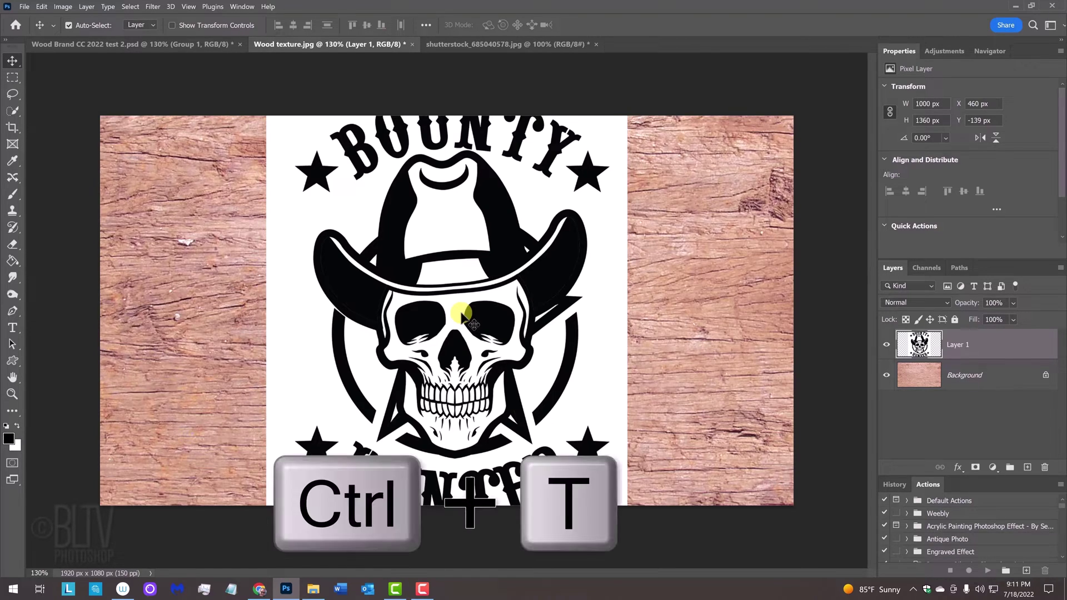
Step: Scale the logo proportionally about its centre to 81.41% (about 814 × 1107 px) and commit
{"action": "key", "text": "ctrl+t"}
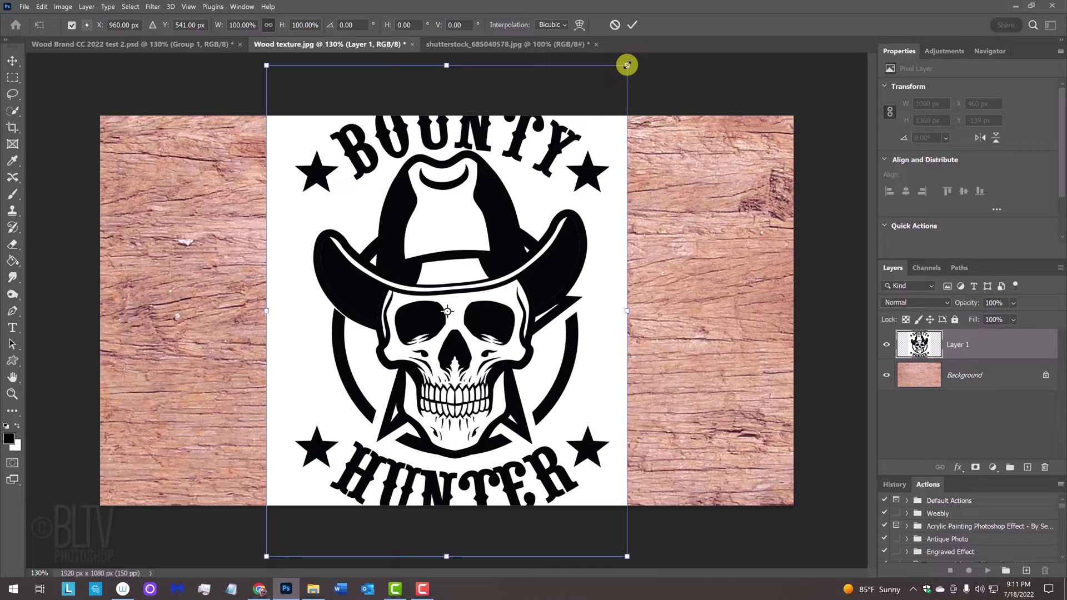
{"action": "left_click_drag", "start_coordinate": [627, 65], "coordinate": [600, 116]}
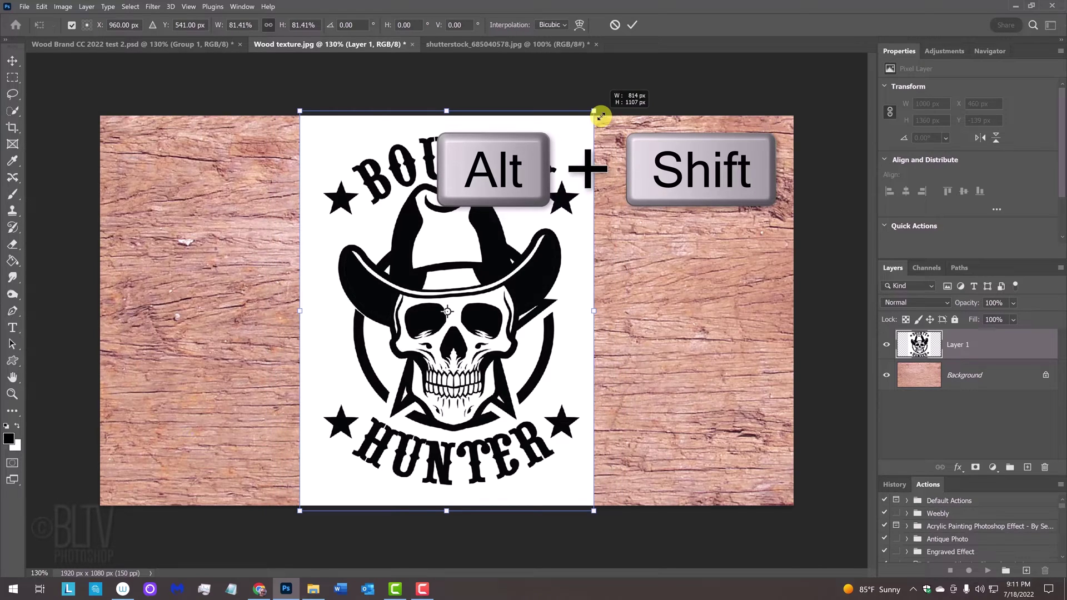
{"action": "left_click_drag", "start_coordinate": [600, 117], "coordinate": [600, 116]}
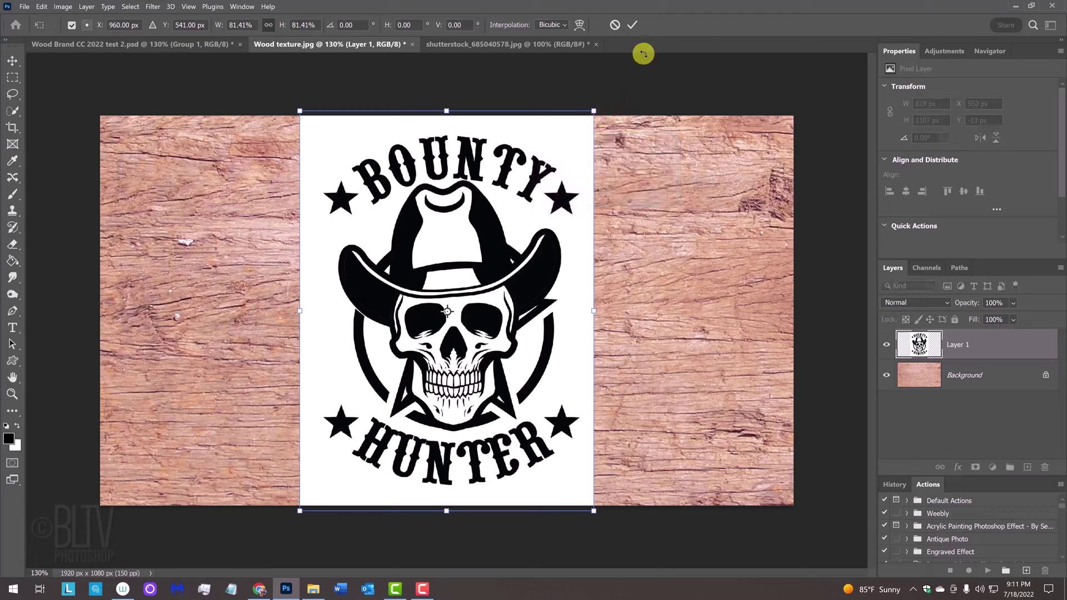
{"action": "left_click", "coordinate": [631, 25]}
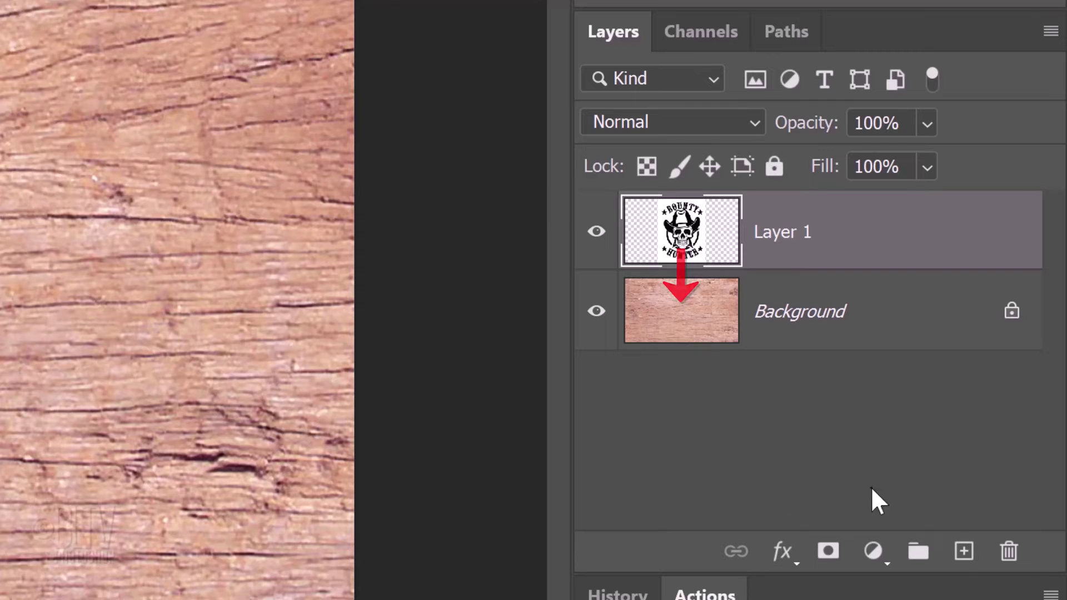
Step: Add a white-filled layer beneath the logo and merge both into a single Layer 1
{"action": "left_click", "coordinate": [963, 553], "text": "ctrl"}
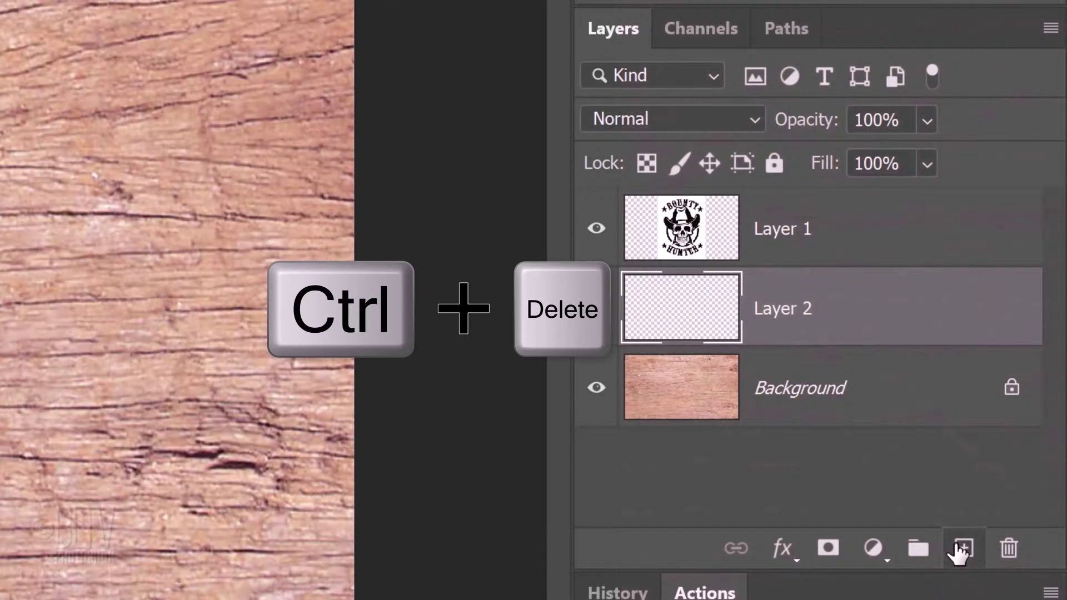
{"action": "key", "text": "ctrl+Delete"}
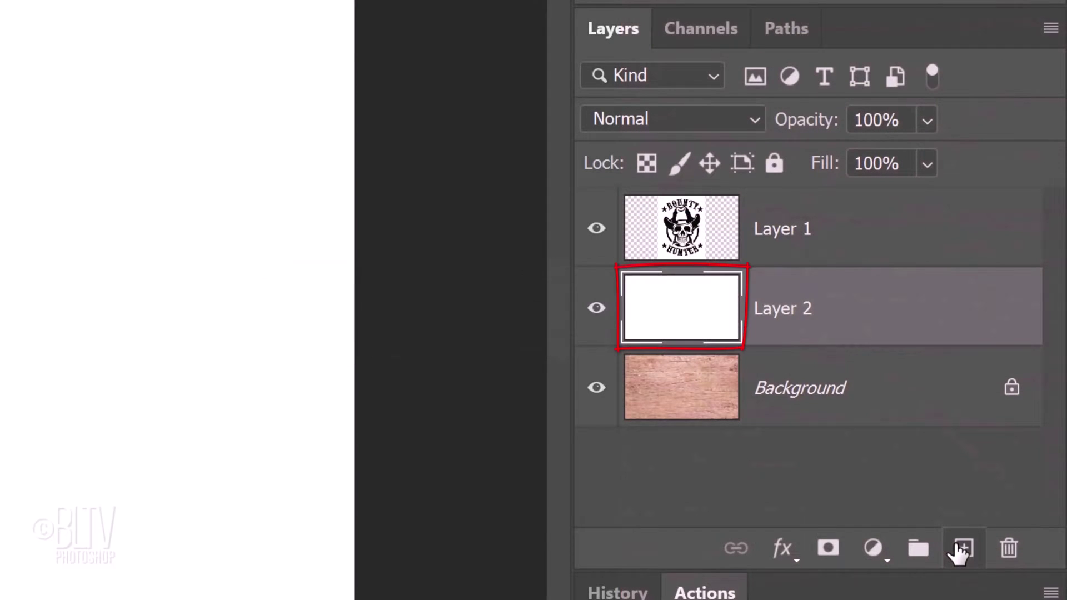
{"action": "left_click", "coordinate": [833, 245], "text": "shift"}
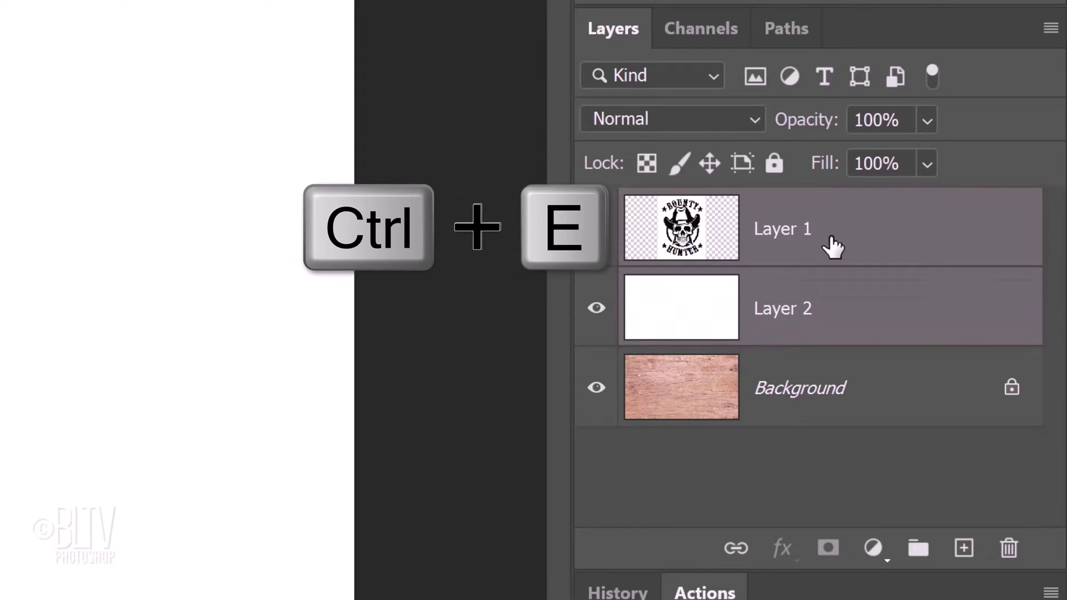
{"action": "key", "text": "ctrl+e"}
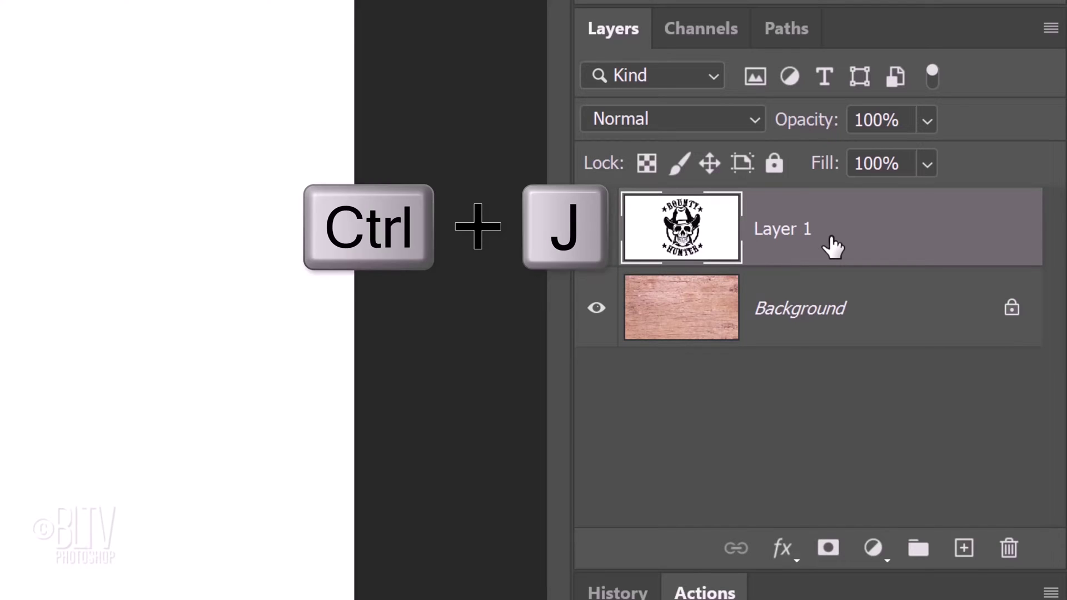
Step: Duplicate and hide the logo layer, then delete Layer 1's white areas using the RGB channel selection
{"action": "key", "text": "ctrl+j"}
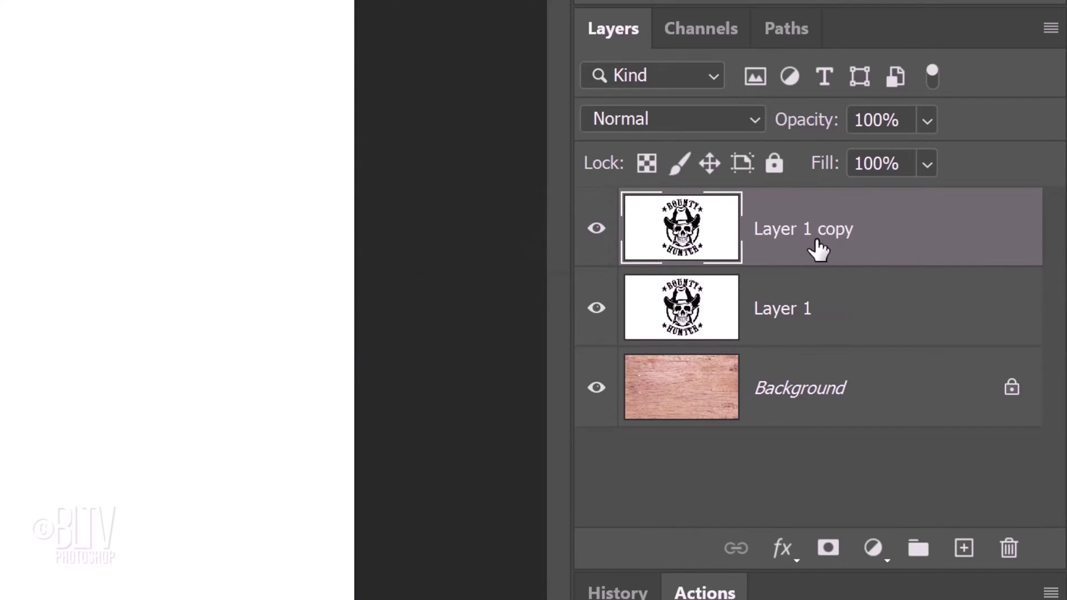
{"action": "left_click", "coordinate": [596, 229]}
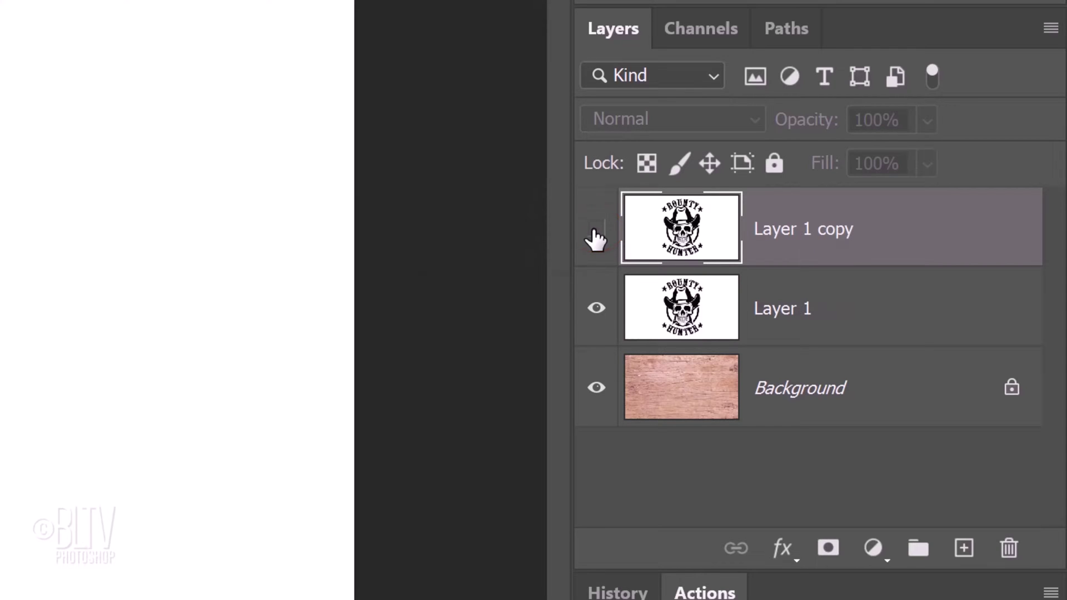
{"action": "left_click", "coordinate": [682, 308]}
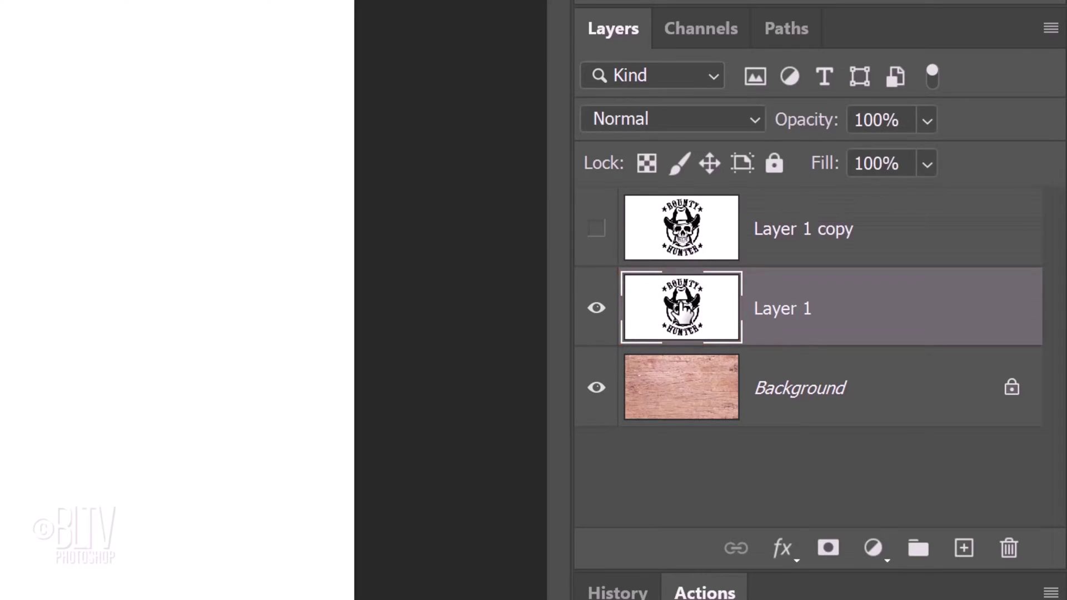
{"action": "left_click", "coordinate": [692, 44]}
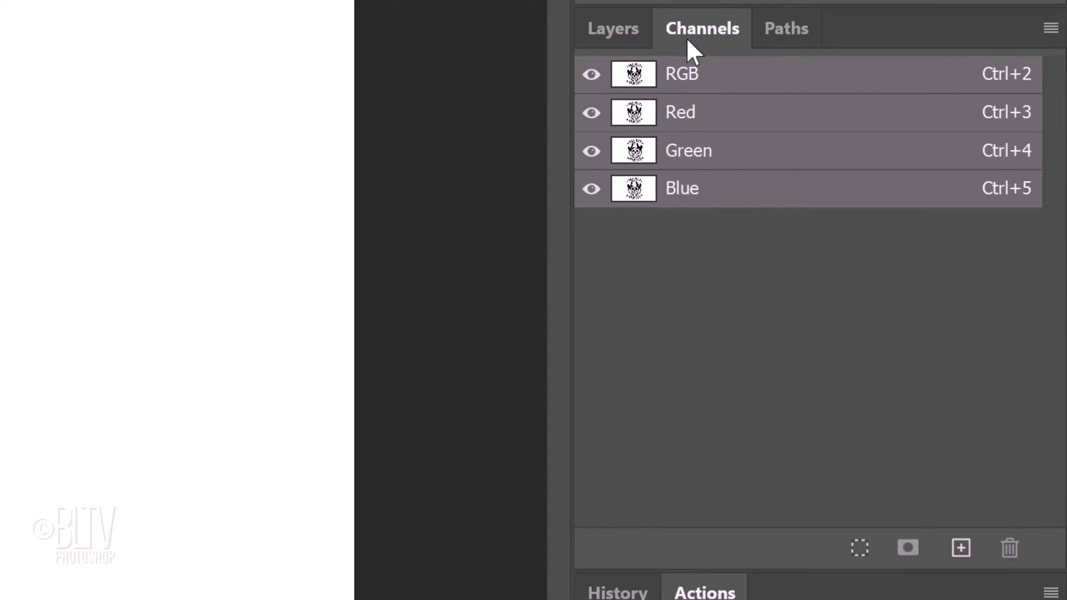
{"action": "left_click", "coordinate": [635, 75], "text": "ctrl"}
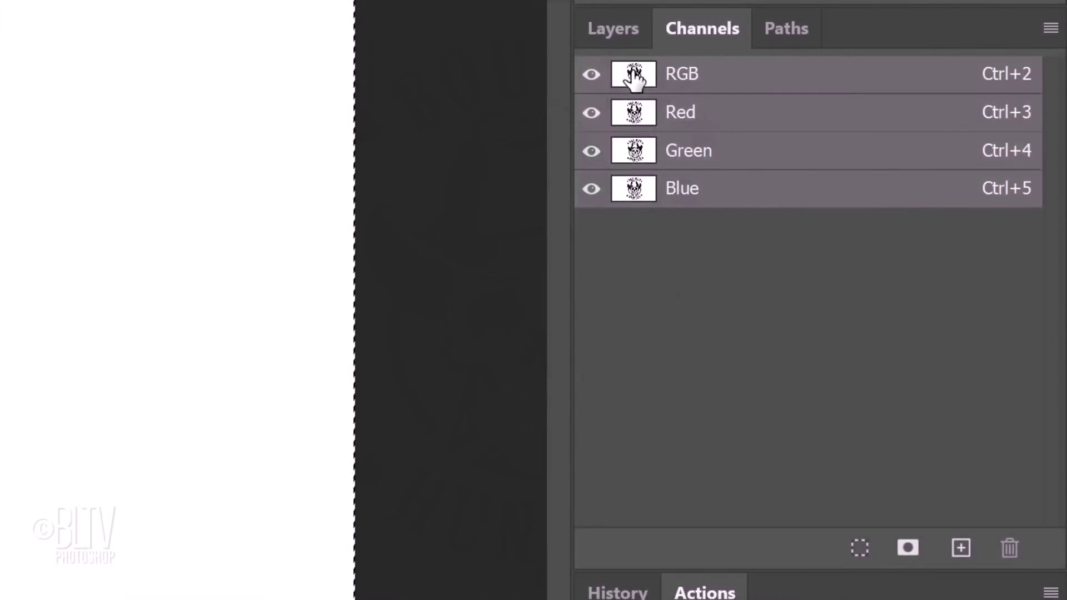
{"action": "left_click", "coordinate": [636, 35]}
{"action": "key", "text": "Delete"}
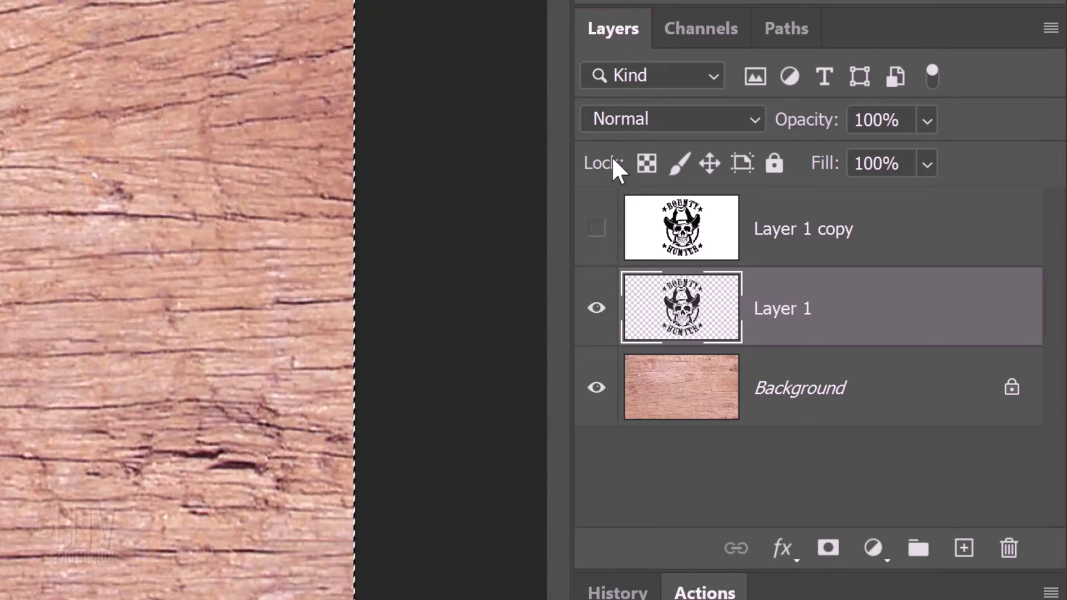
Step: Show Layer 1 copy again and expand the logo selection with Select > Modify > Expand
{"action": "left_click", "coordinate": [597, 230]}
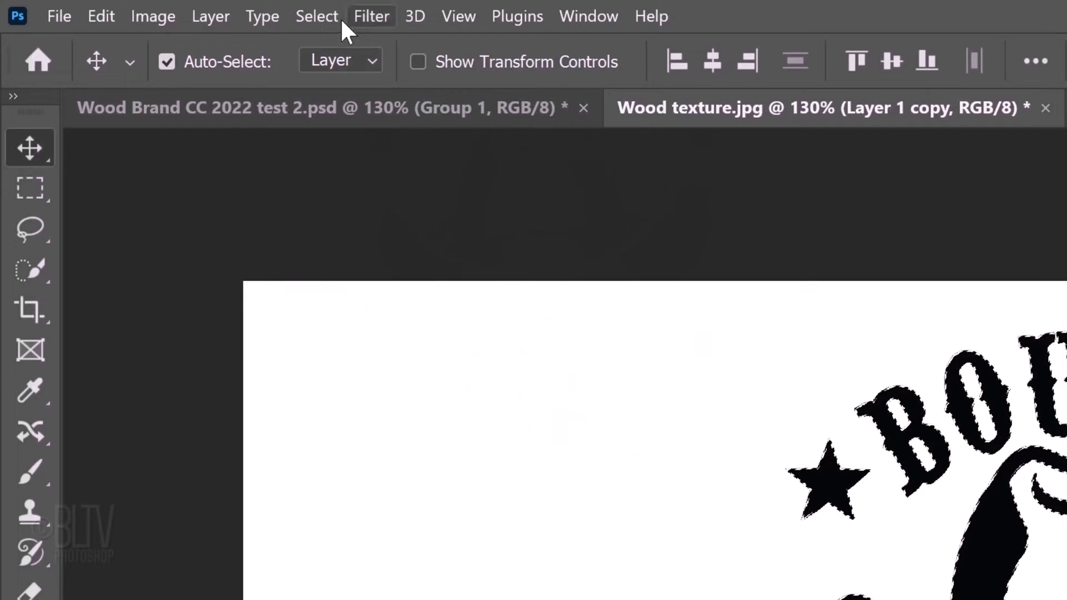
{"action": "left_click", "coordinate": [317, 17]}
{"action": "mouse_move", "coordinate": [353, 403]}
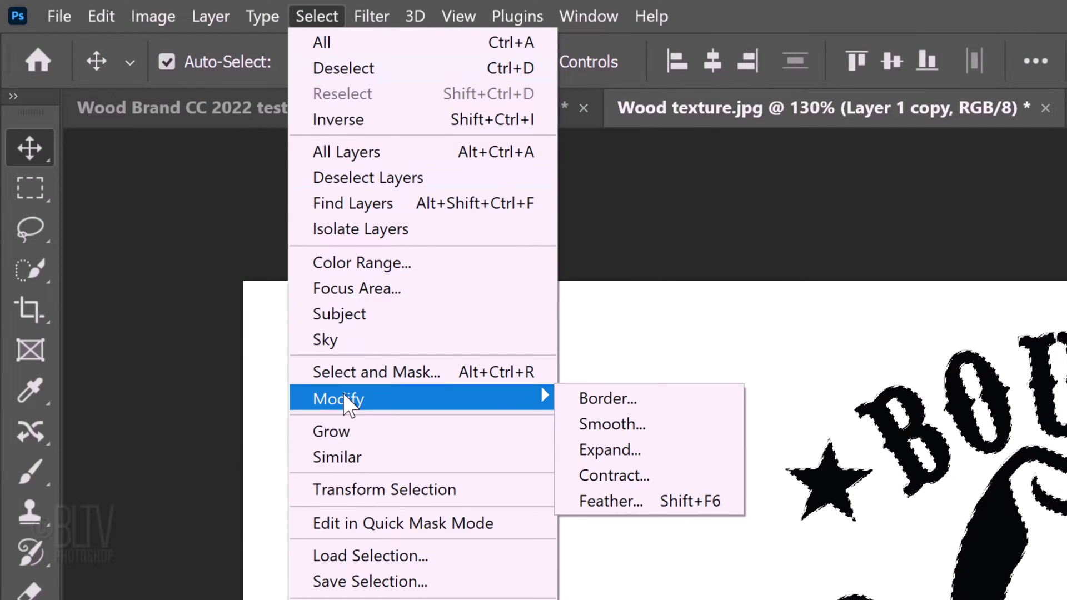
{"action": "left_click", "coordinate": [616, 452]}
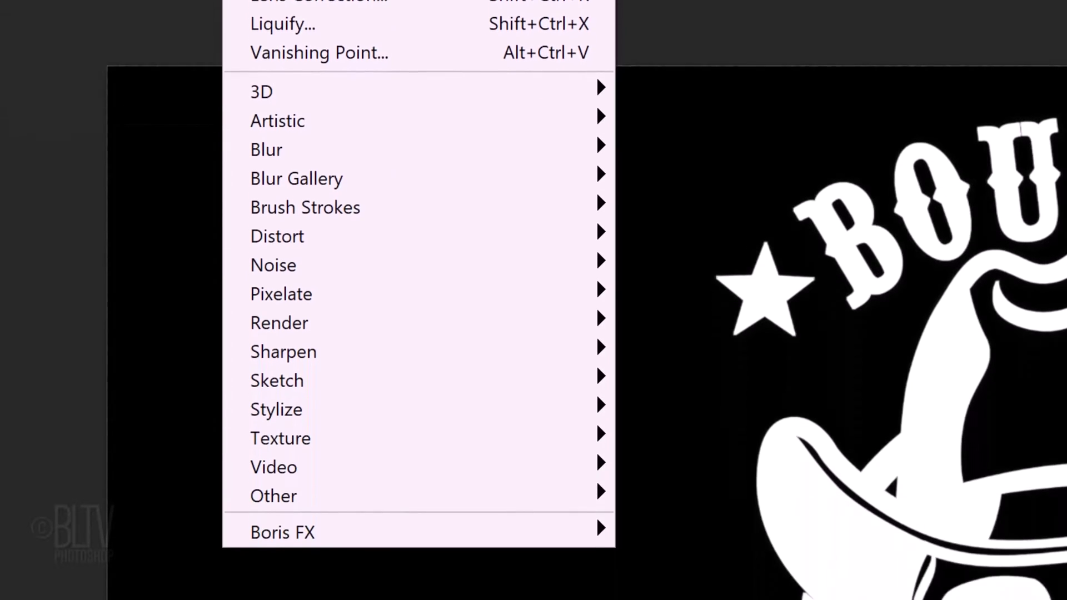
Step: Apply the Wind filter to Layer 1 copy from the right, then again from the left
{"action": "mouse_move", "coordinate": [270, 304]}
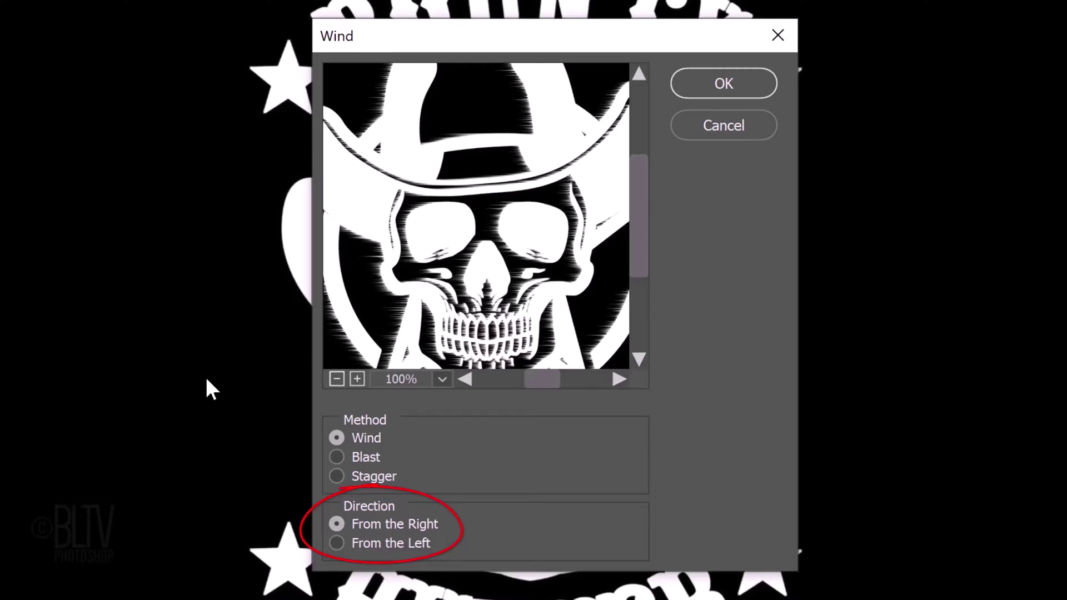
{"action": "left_click", "coordinate": [719, 82]}
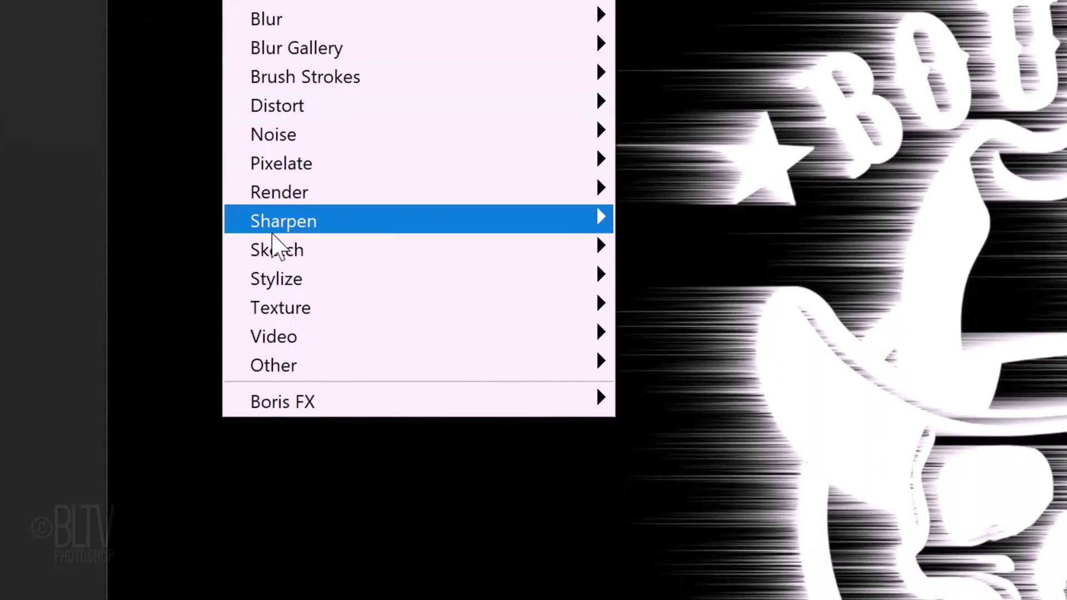
{"action": "mouse_move", "coordinate": [282, 284]}
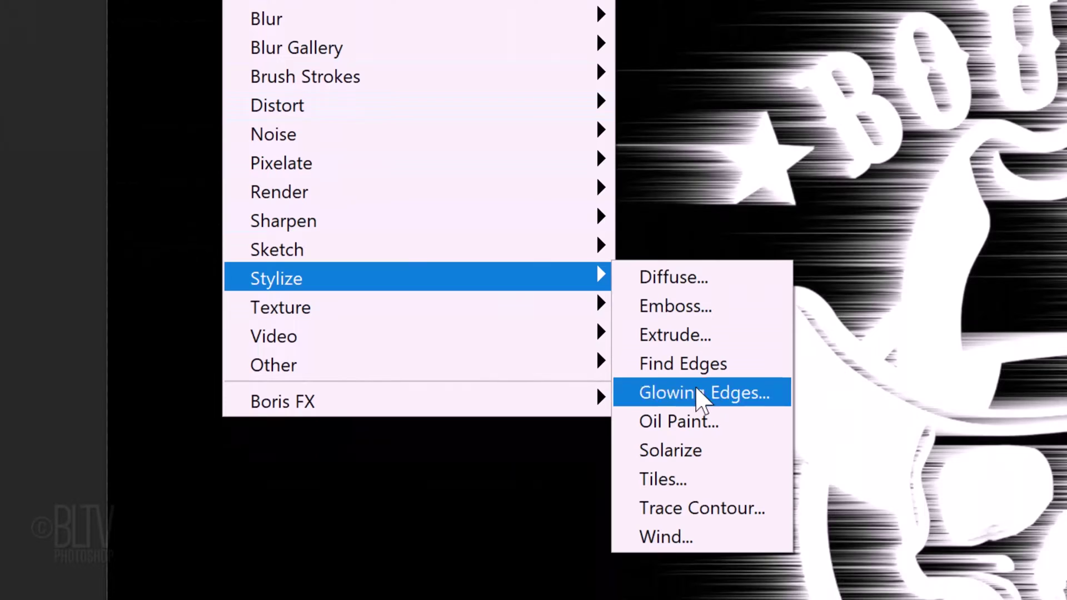
{"action": "left_click", "coordinate": [661, 537]}
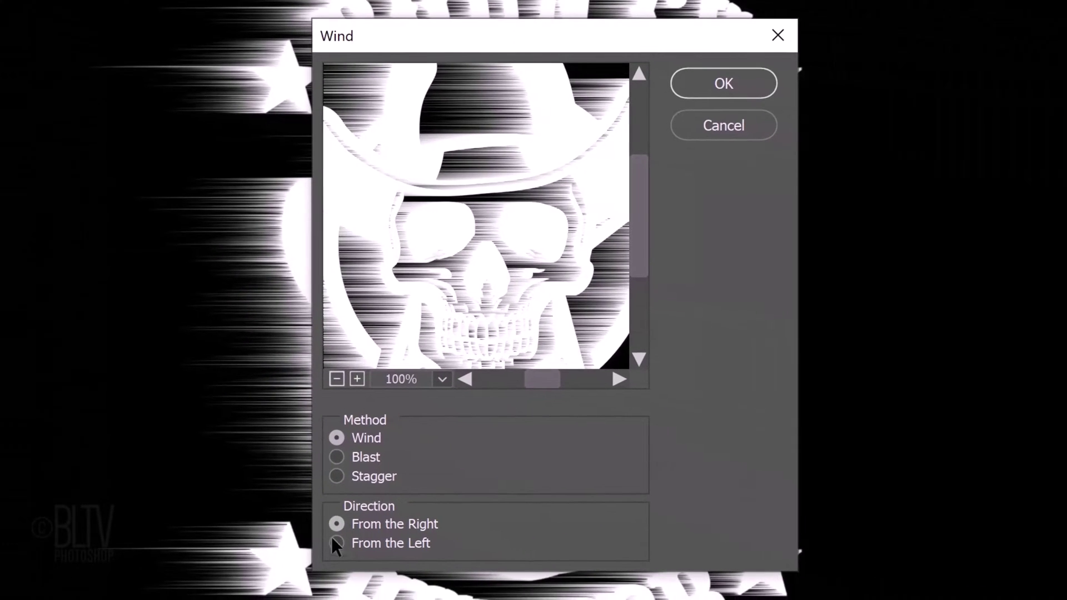
{"action": "left_click", "coordinate": [337, 543]}
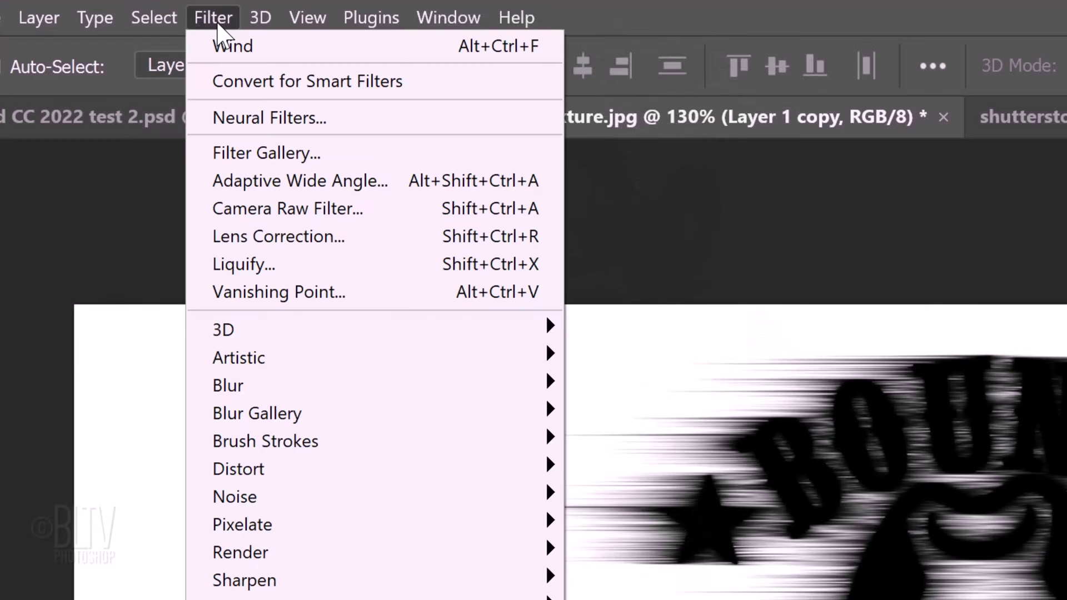
Step: Gaussian-blur the streaked logo and set the Levels output black to 72
{"action": "mouse_move", "coordinate": [261, 389]}
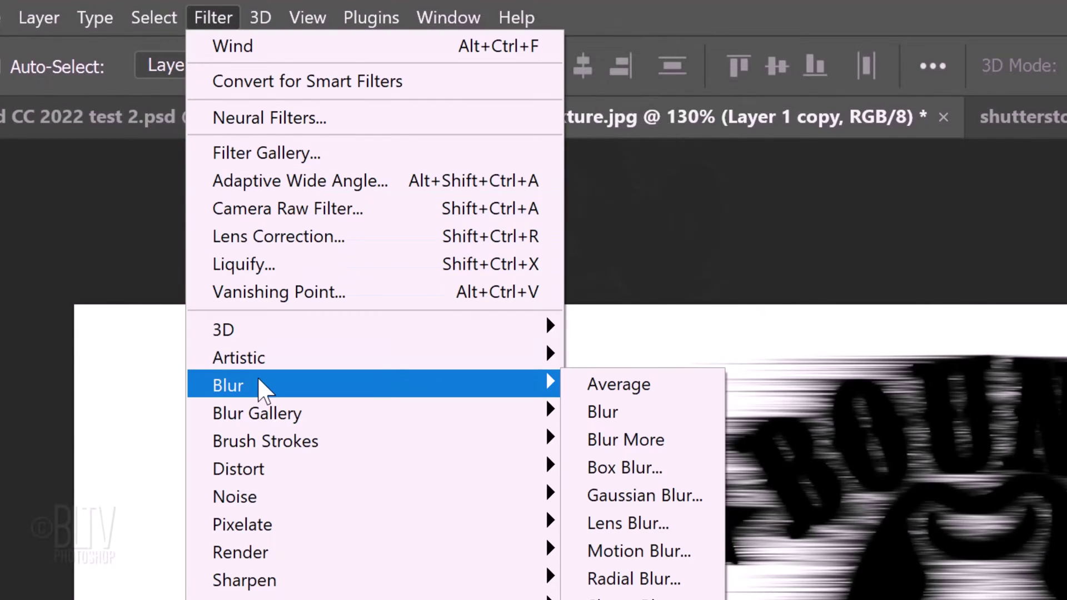
{"action": "left_click", "coordinate": [615, 488]}
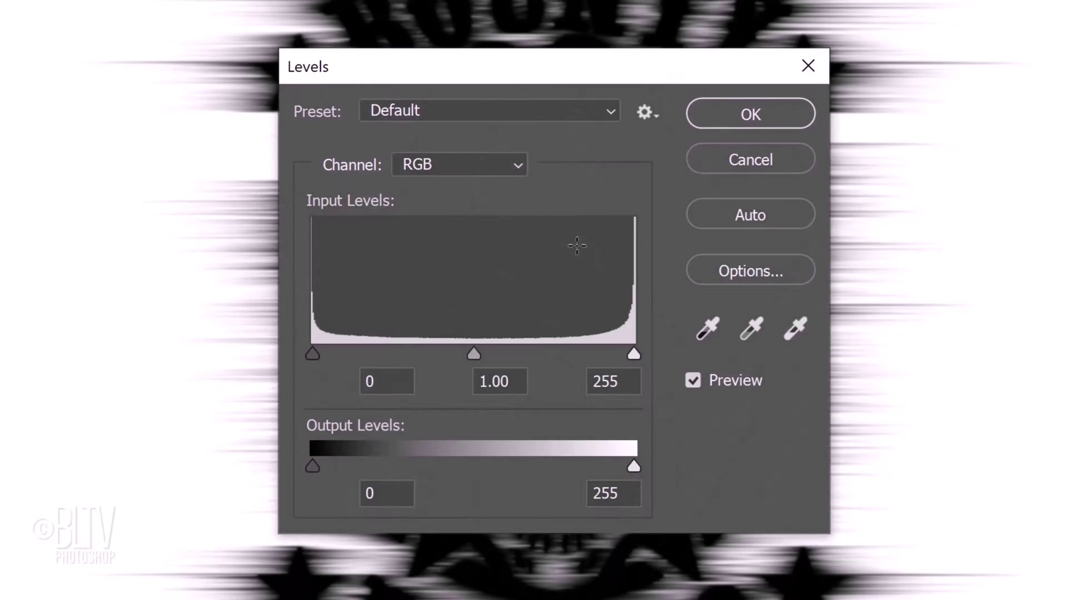
{"action": "left_click", "coordinate": [400, 496]}
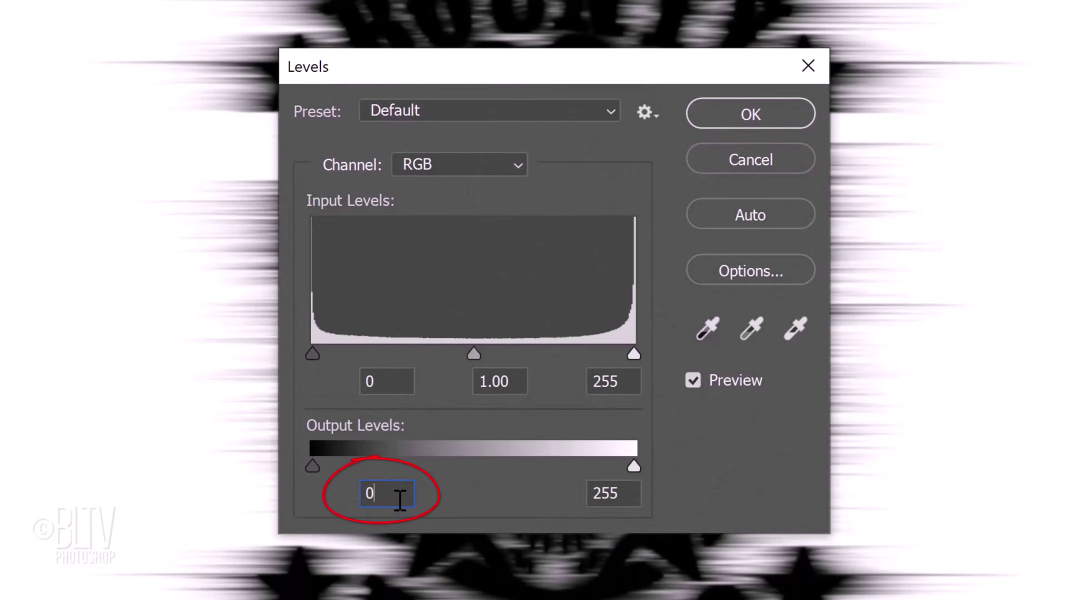
{"action": "key", "text": "BackSpace"}
{"action": "type", "text": "72"}
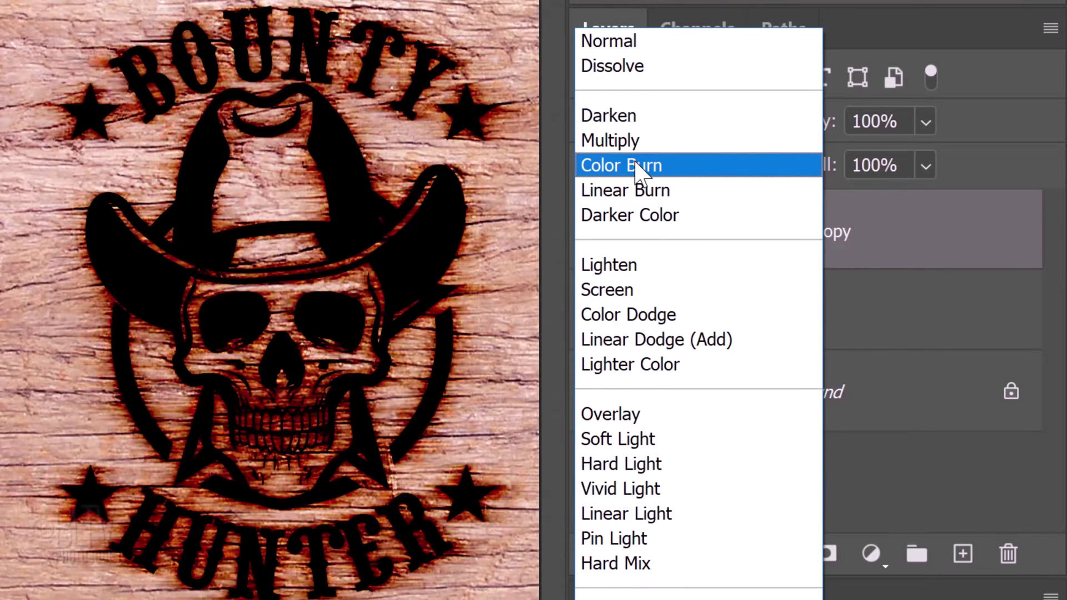
Step: Blend Layer 1 copy as Color Burn at 60% opacity, hide Layer 1, and load its logo selection
{"action": "left_click", "coordinate": [636, 165]}
{"action": "left_click", "coordinate": [880, 121]}
{"action": "type", "text": "60"}
{"action": "key", "text": "Return"}
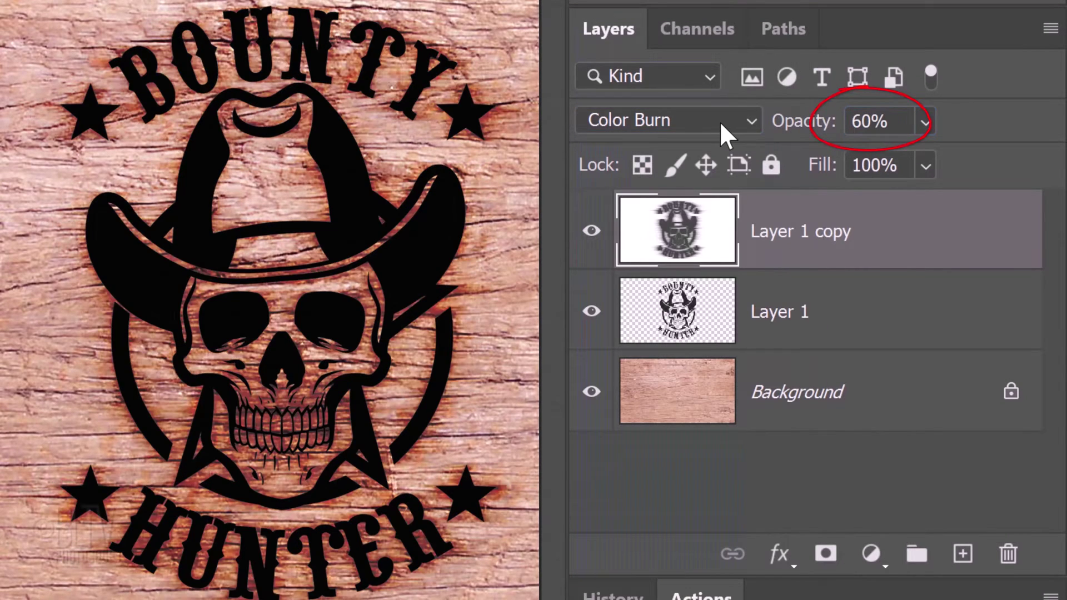
{"action": "left_click", "coordinate": [592, 313]}
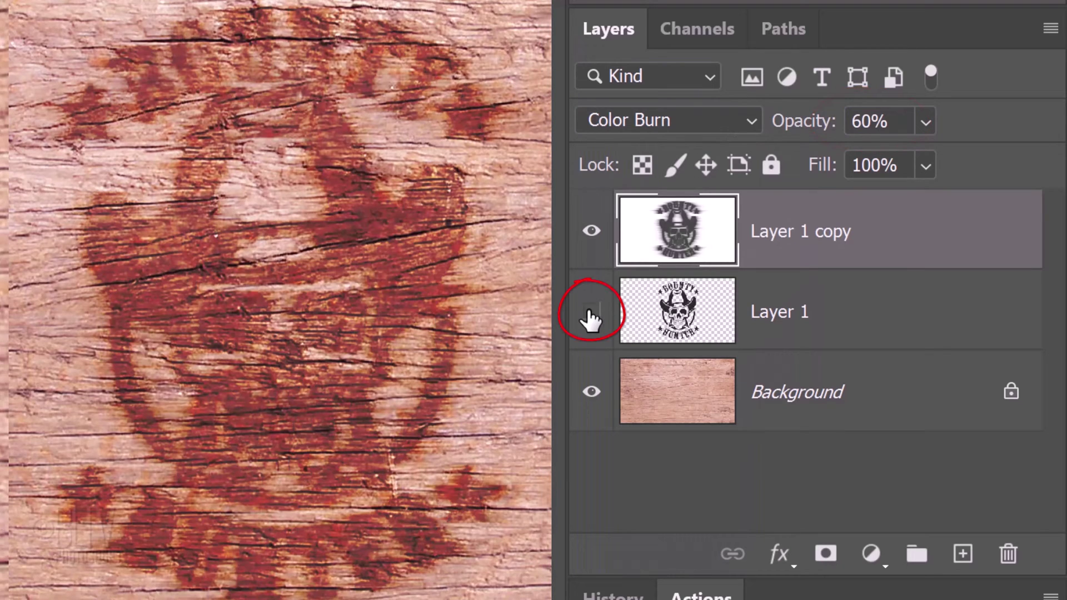
{"action": "left_click", "coordinate": [669, 312], "text": "ctrl"}
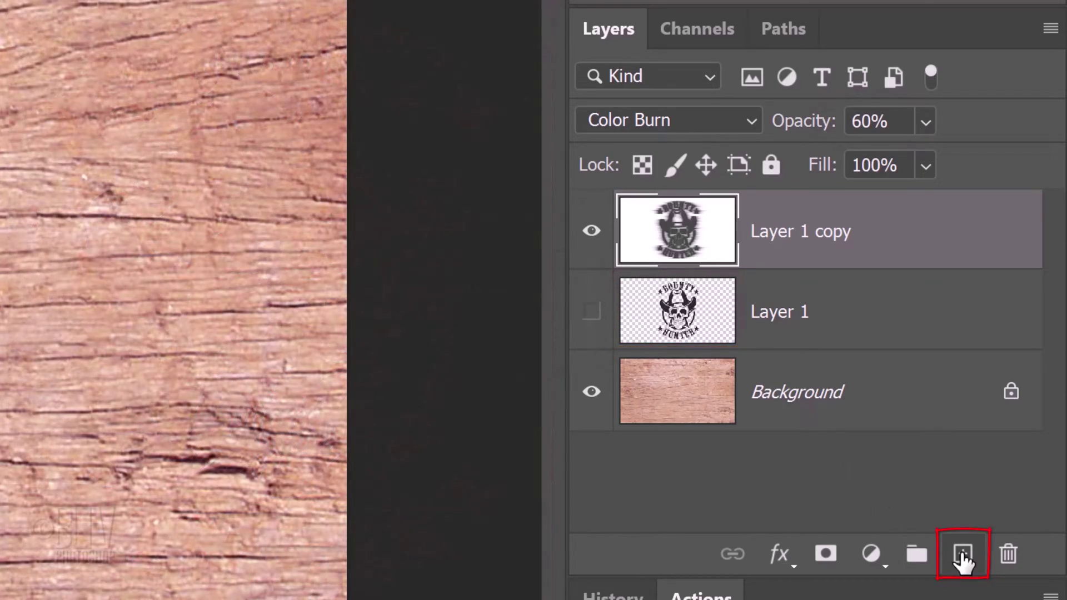
Step: On a new Layer 2, feather the logo selection by 2 px, fill it, and set Fill to 40%
{"action": "left_click", "coordinate": [962, 555]}
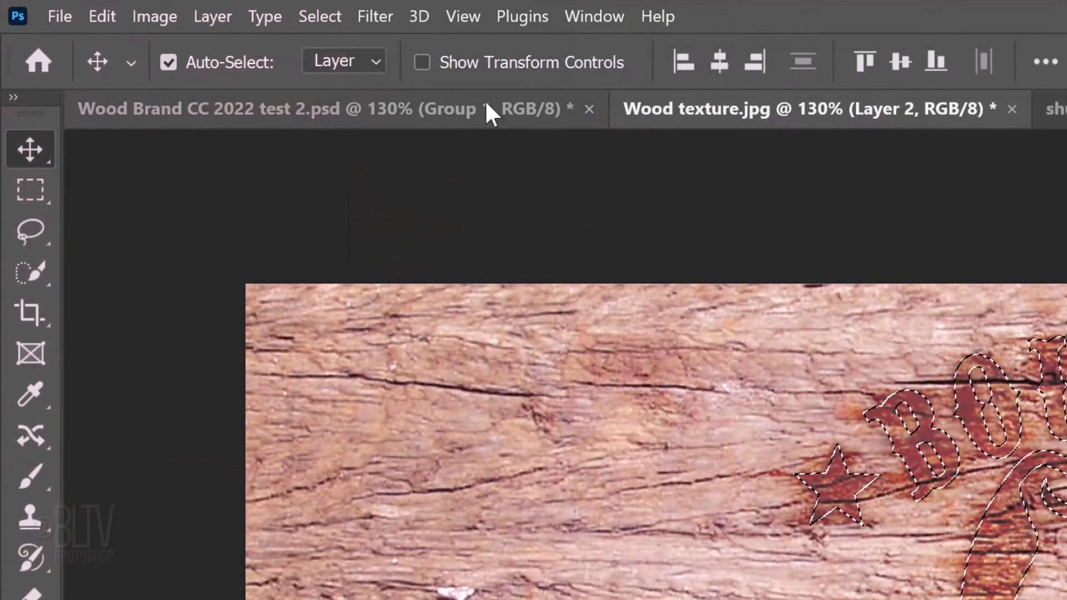
{"action": "left_click", "coordinate": [320, 16]}
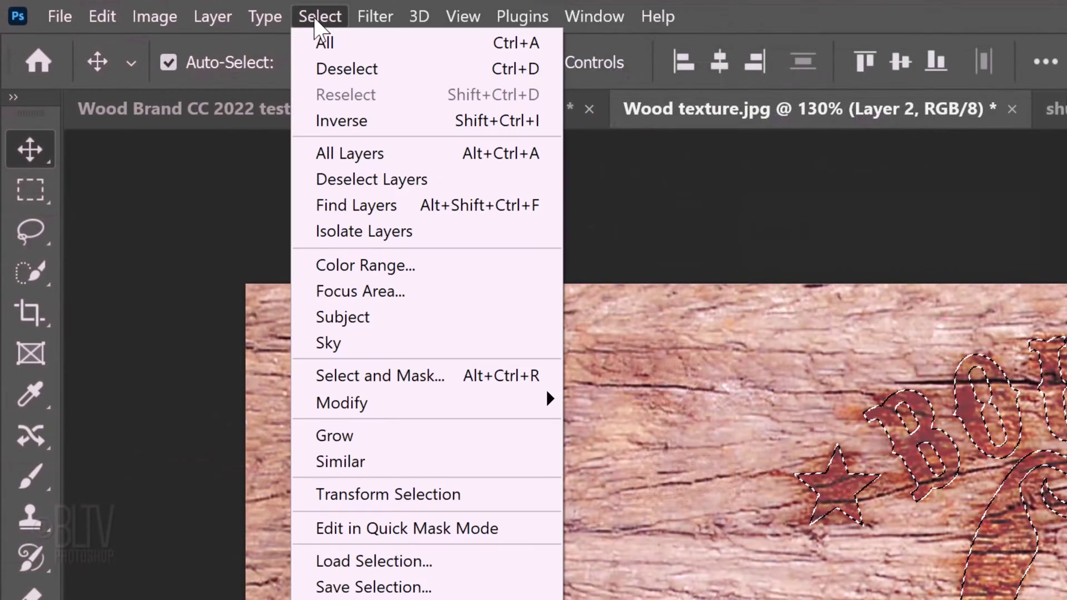
{"action": "mouse_move", "coordinate": [349, 405]}
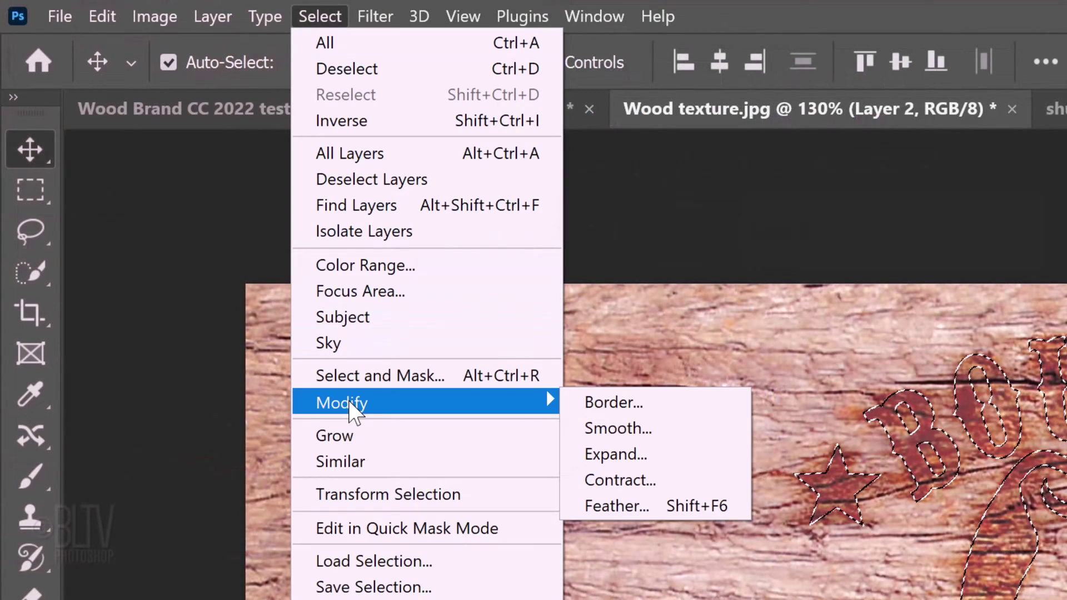
{"action": "left_click", "coordinate": [619, 515]}
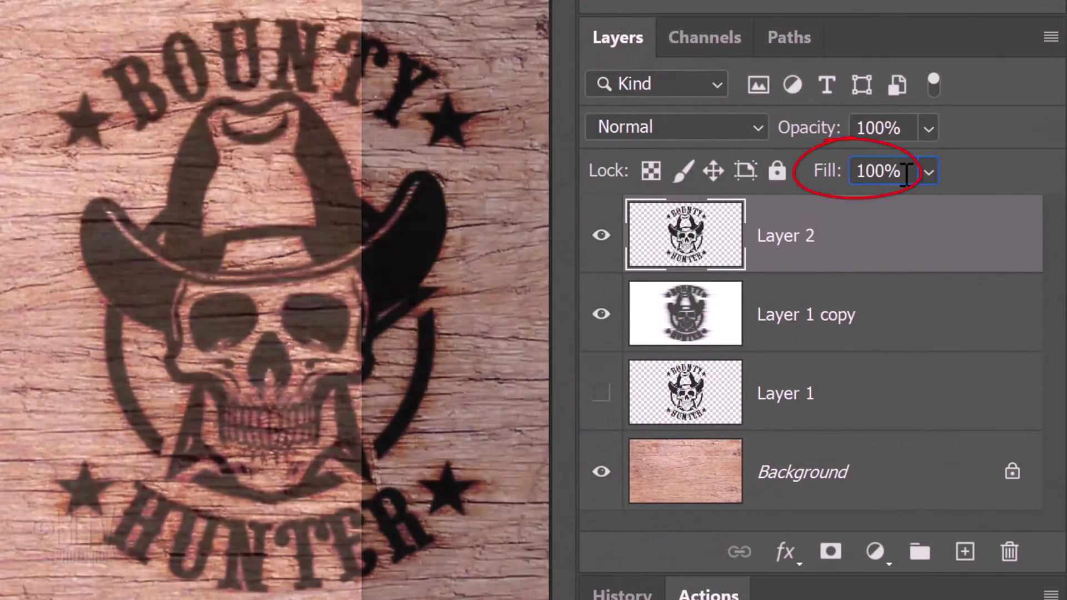
{"action": "type", "text": "40"}
{"action": "key", "text": "Return"}
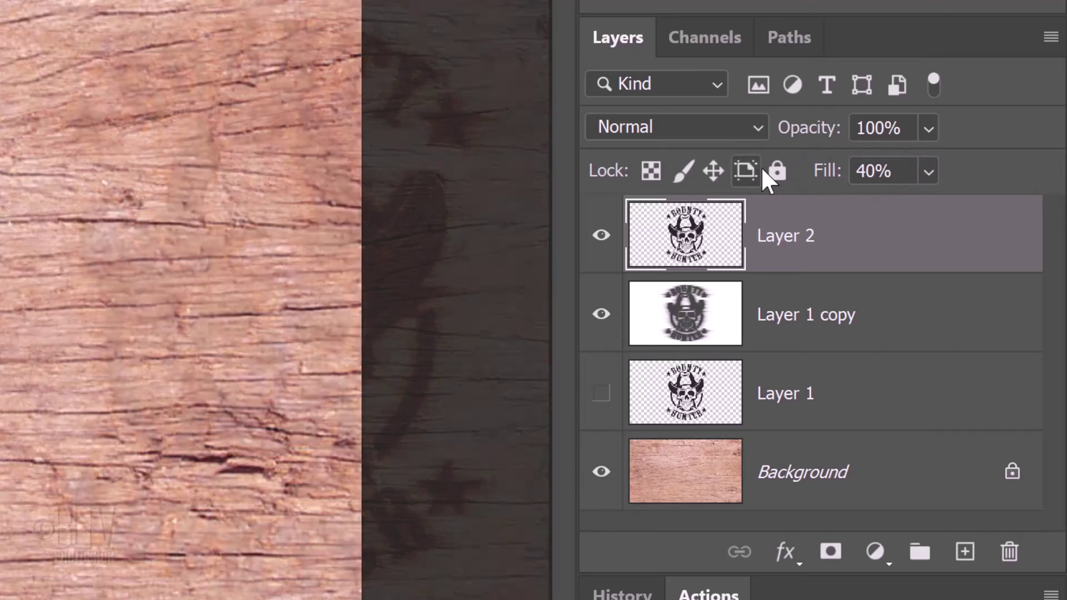
Step: Open Layer 2's layer styles and enable Bevel & Emboss
{"action": "double_click", "coordinate": [892, 244]}
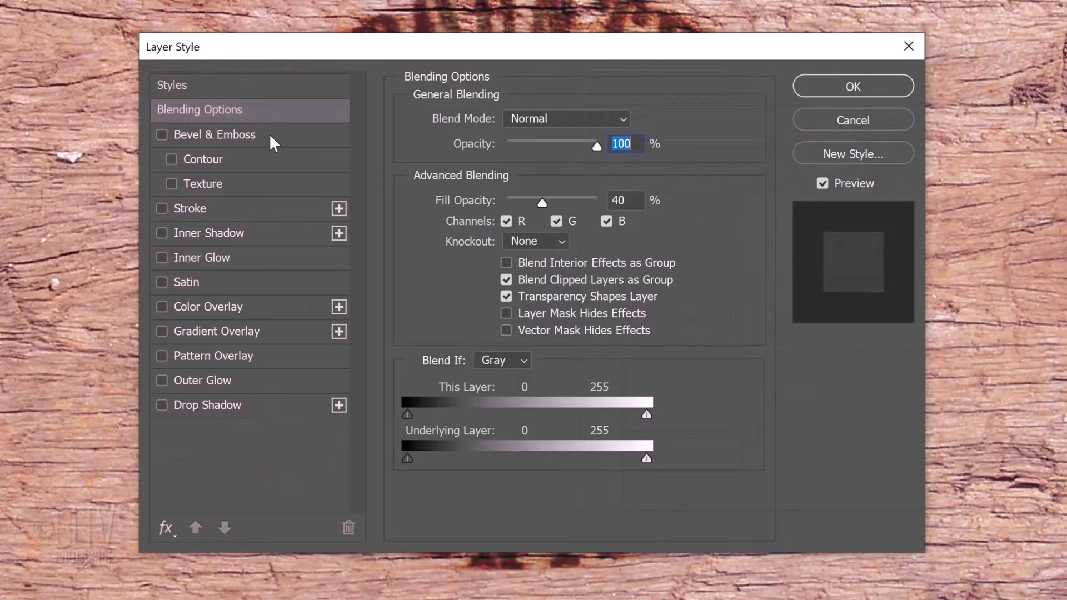
{"action": "left_click", "coordinate": [204, 135]}
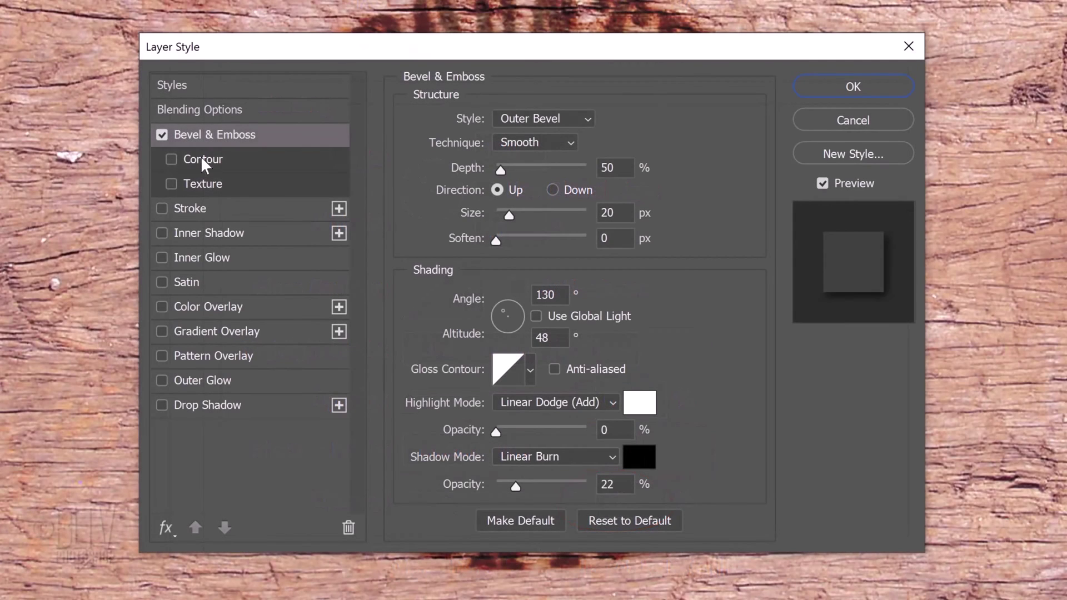
Step: Enable Inner Shadow on Layer 2: Linear Burn, 10% opacity, 147° angle, 5 px distance, 50 px size
{"action": "left_click", "coordinate": [201, 234]}
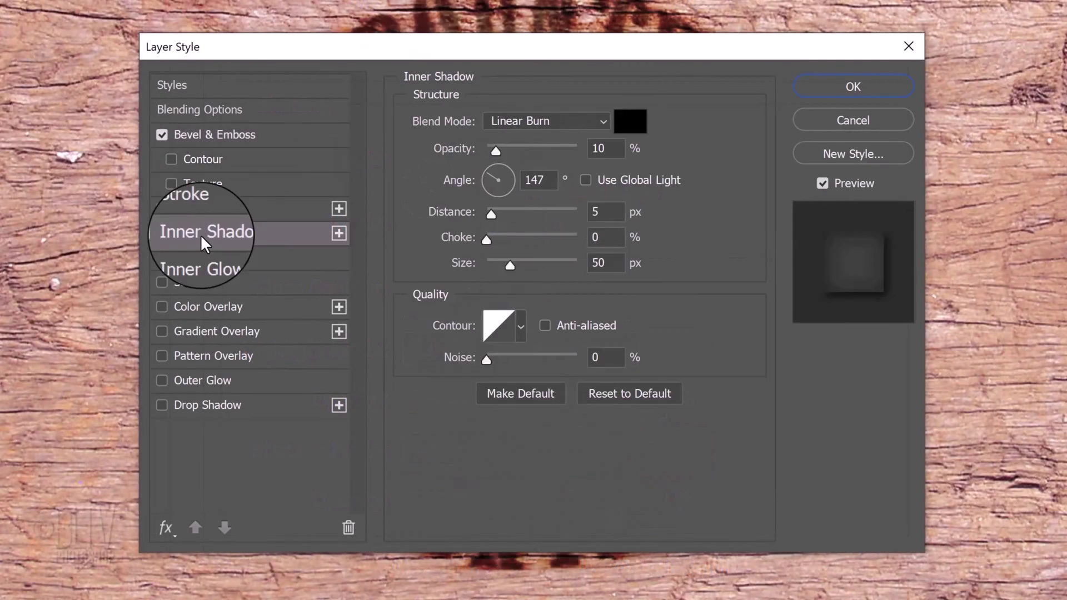